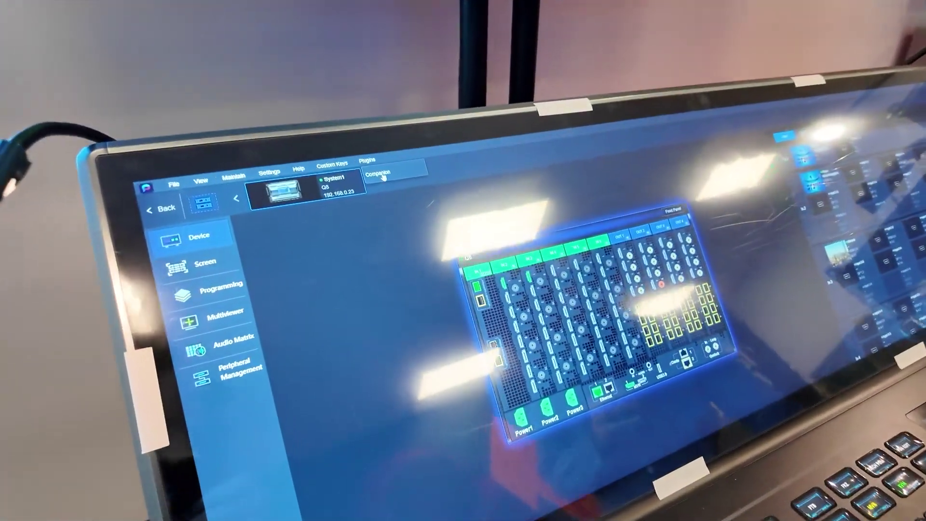
left_click(384, 177)
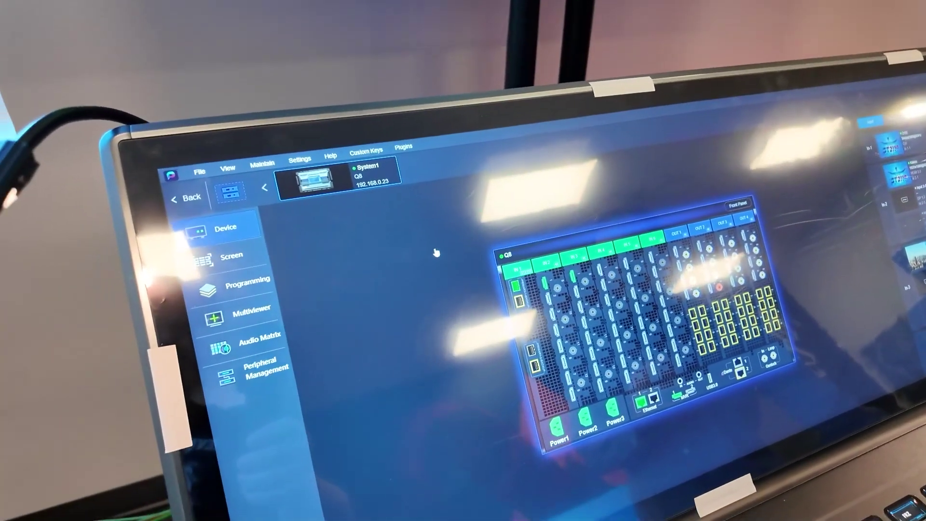